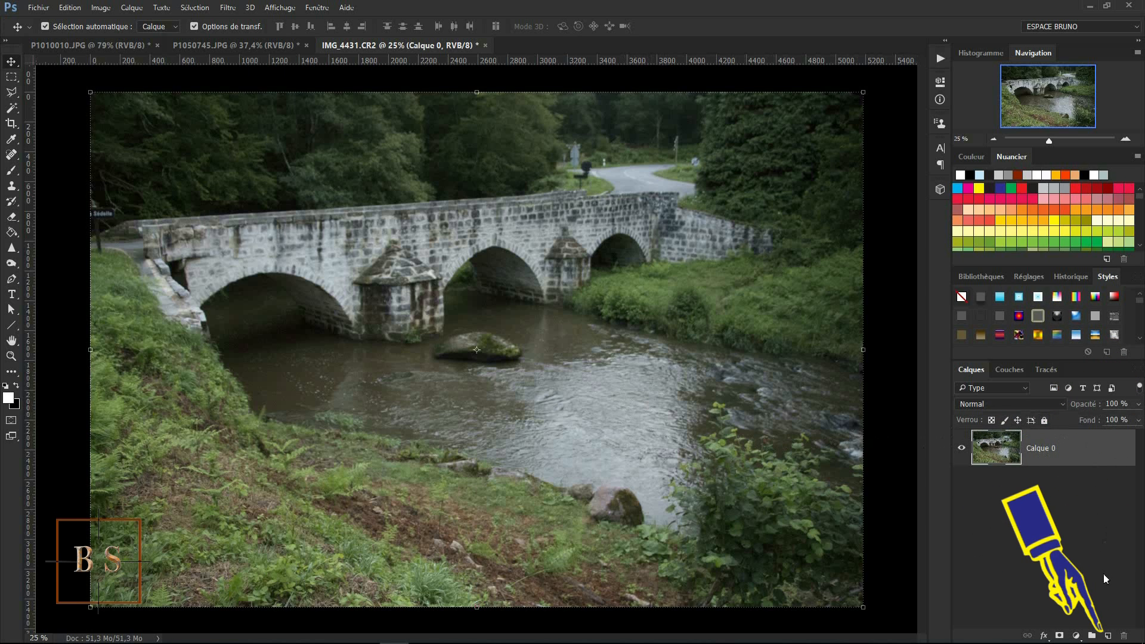
# Add an empty layer above the bridge photo and activate the Brush tool with white as the foreground colour.
pyautogui.click(1106, 635)
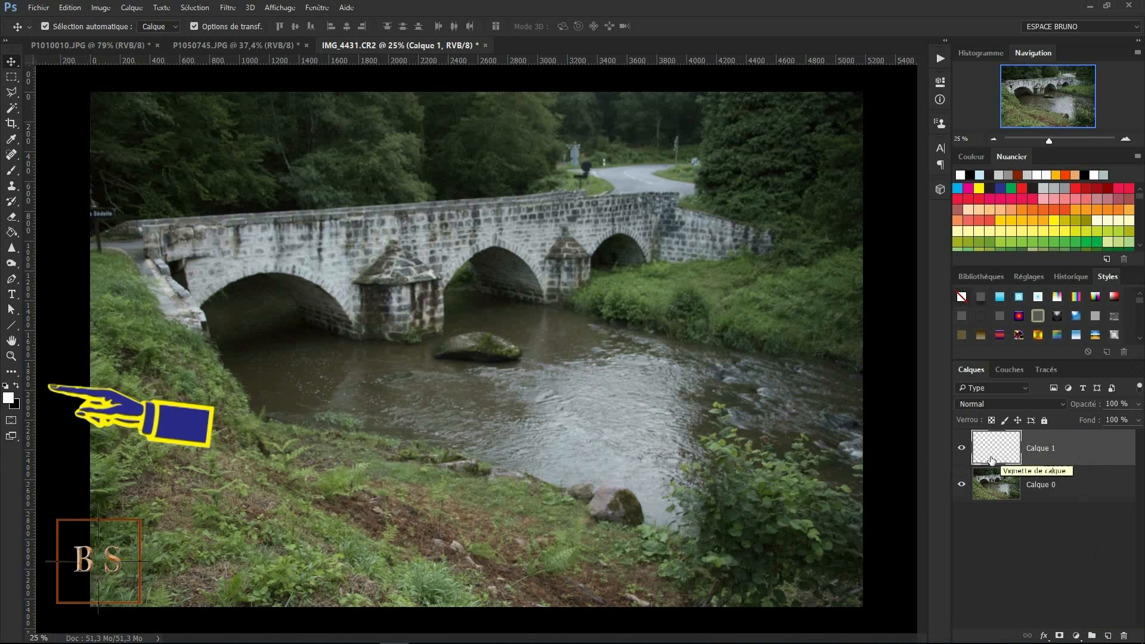
pyautogui.press('d')
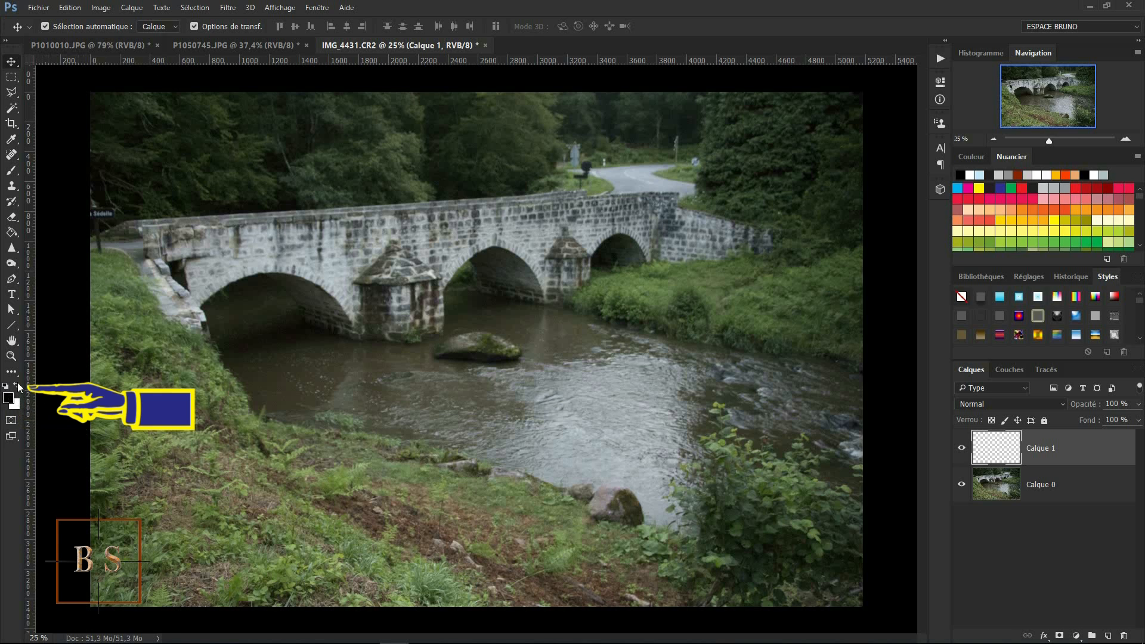
pyautogui.click(16, 388)
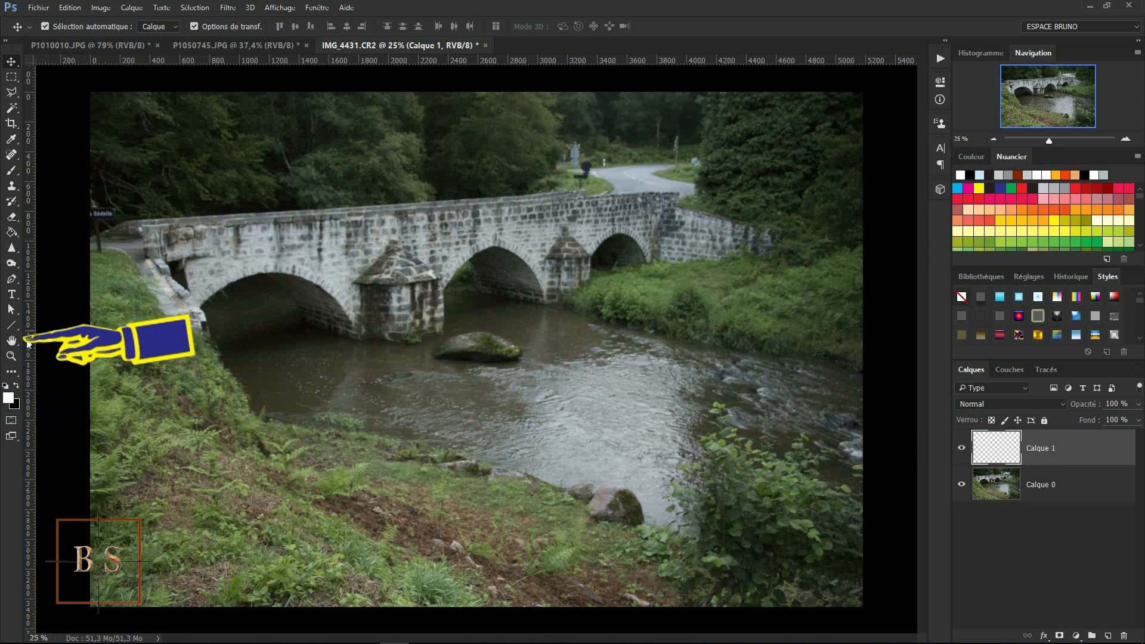
pyautogui.click(11, 172)
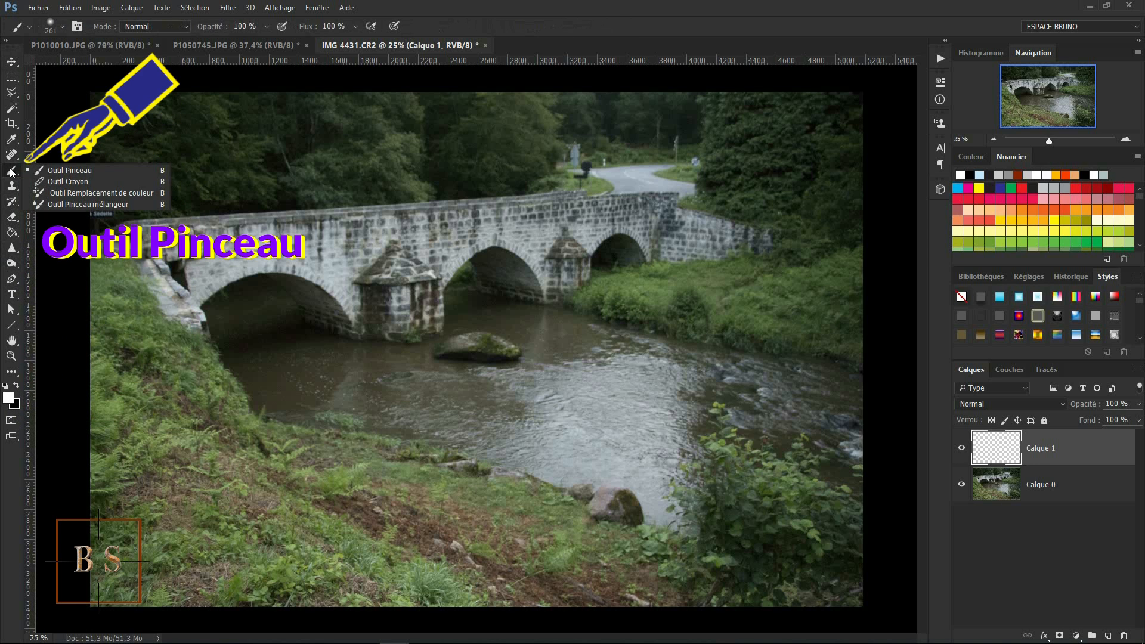
pyautogui.click(53, 171)
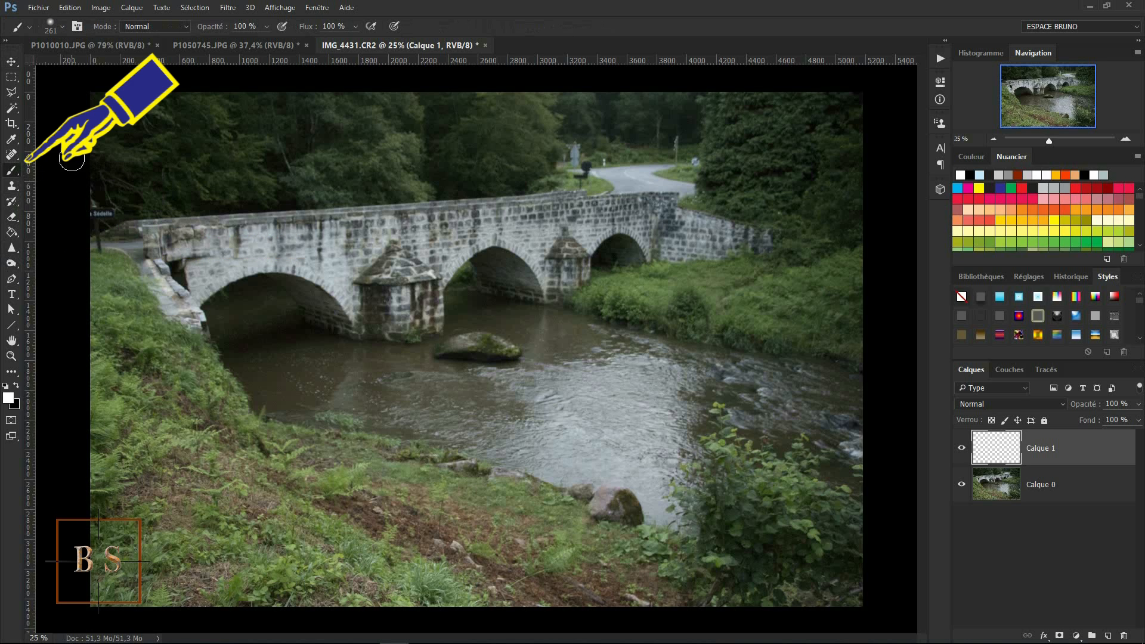
# Open the brush settings, turn off Diffusion and choose the soft round 30 px tip with 0 % hardness.
pyautogui.click(77, 26)
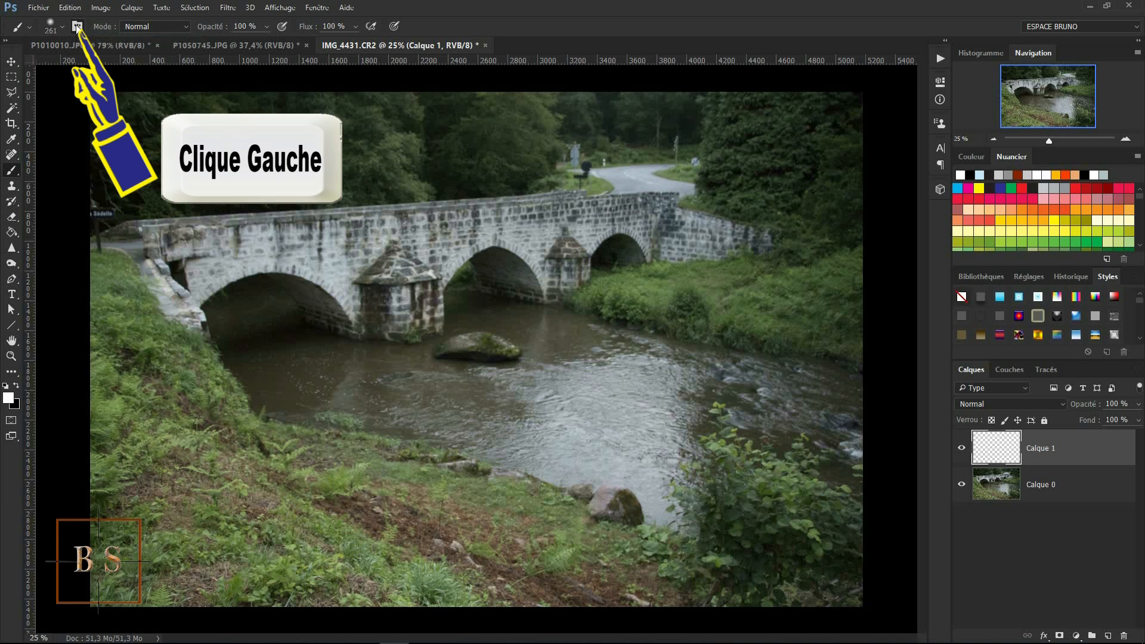
pyautogui.click(77, 26)
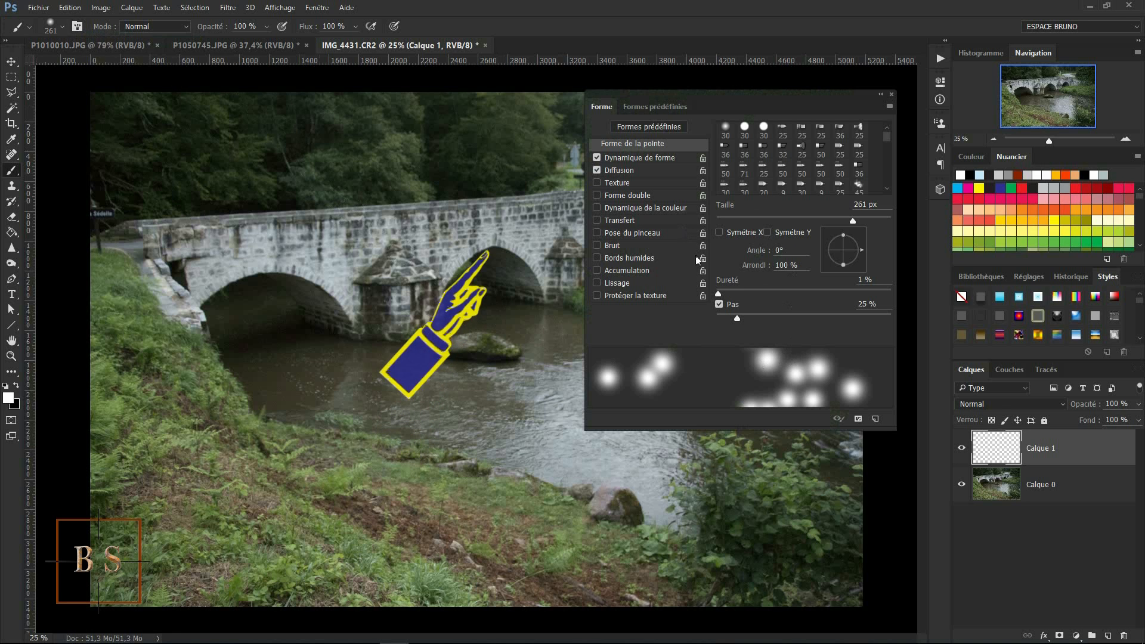
pyautogui.click(597, 170)
pyautogui.click(597, 157)
pyautogui.click(640, 158)
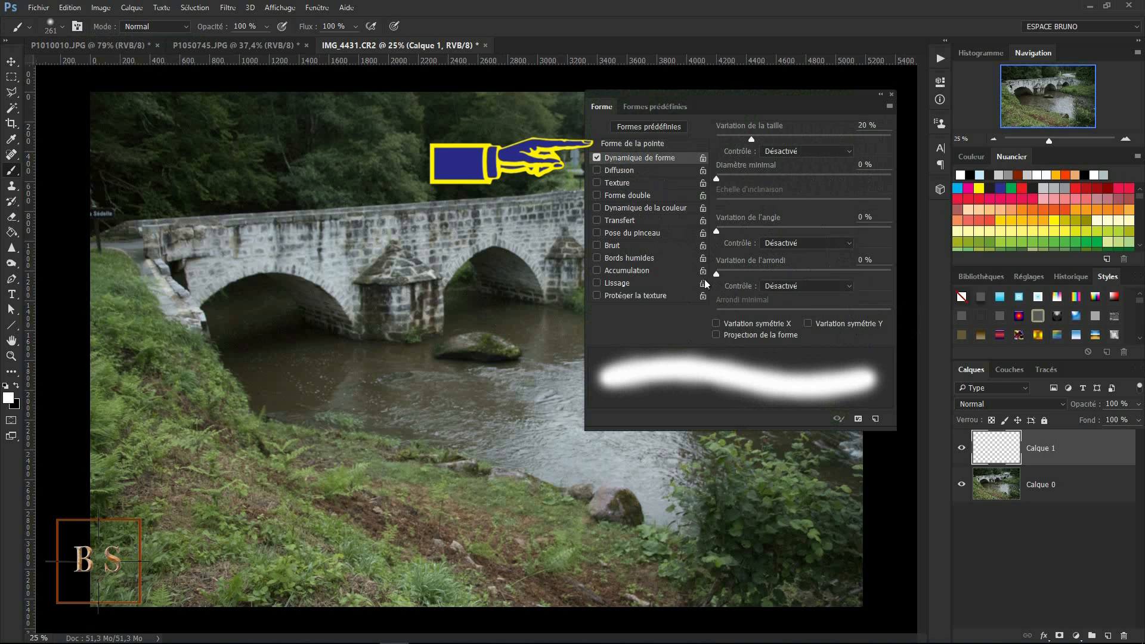
pyautogui.click(621, 144)
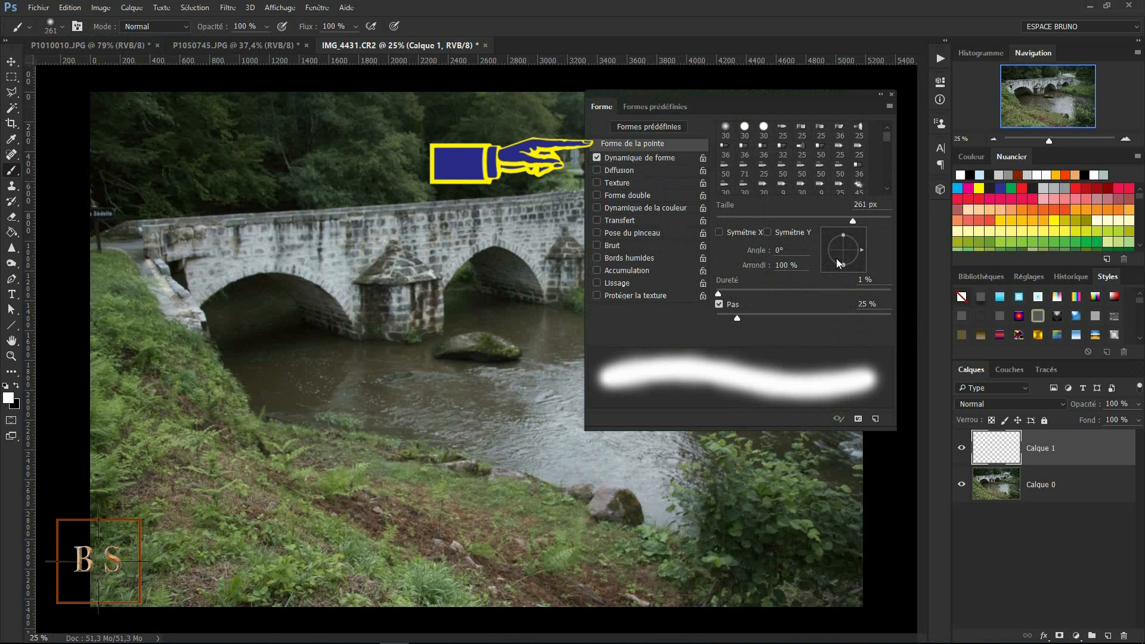
pyautogui.click(726, 131)
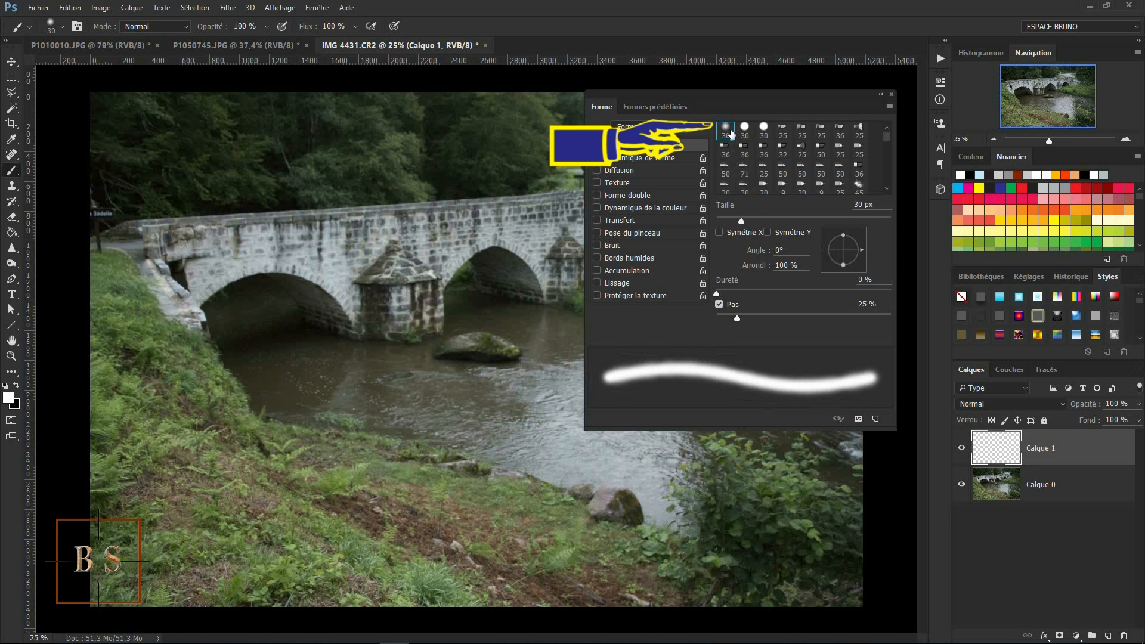
# Set the brush's size variation to 100 %, and enable Diffusion at 1000 % with a Nombre of 2.
pyautogui.click(635, 158)
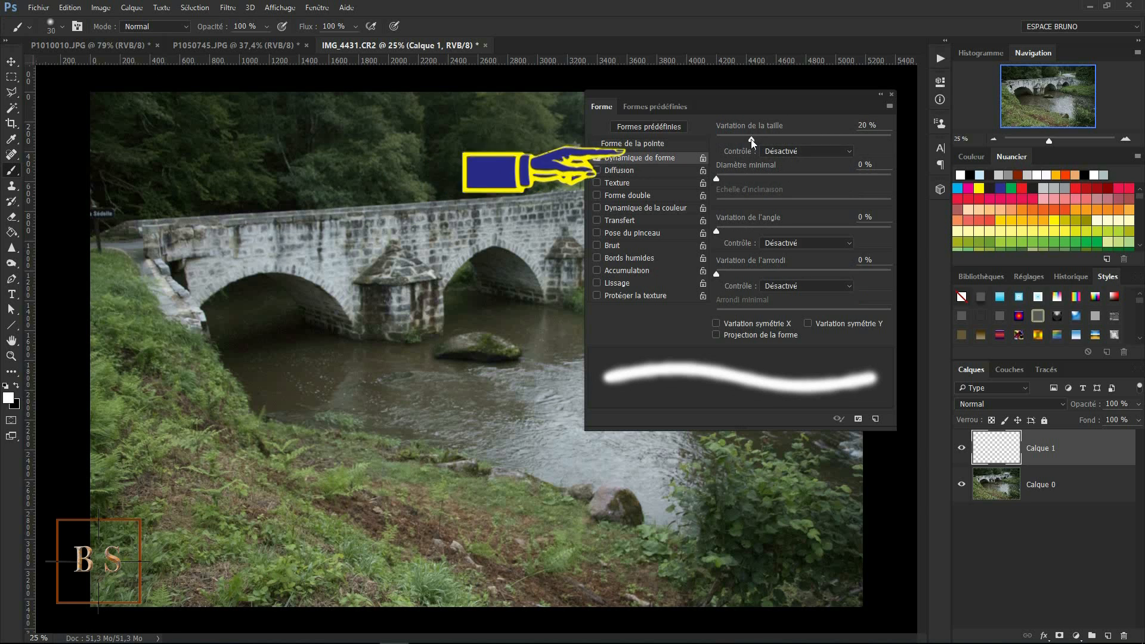
pyautogui.moveTo(751, 141); pyautogui.dragTo(905, 156)
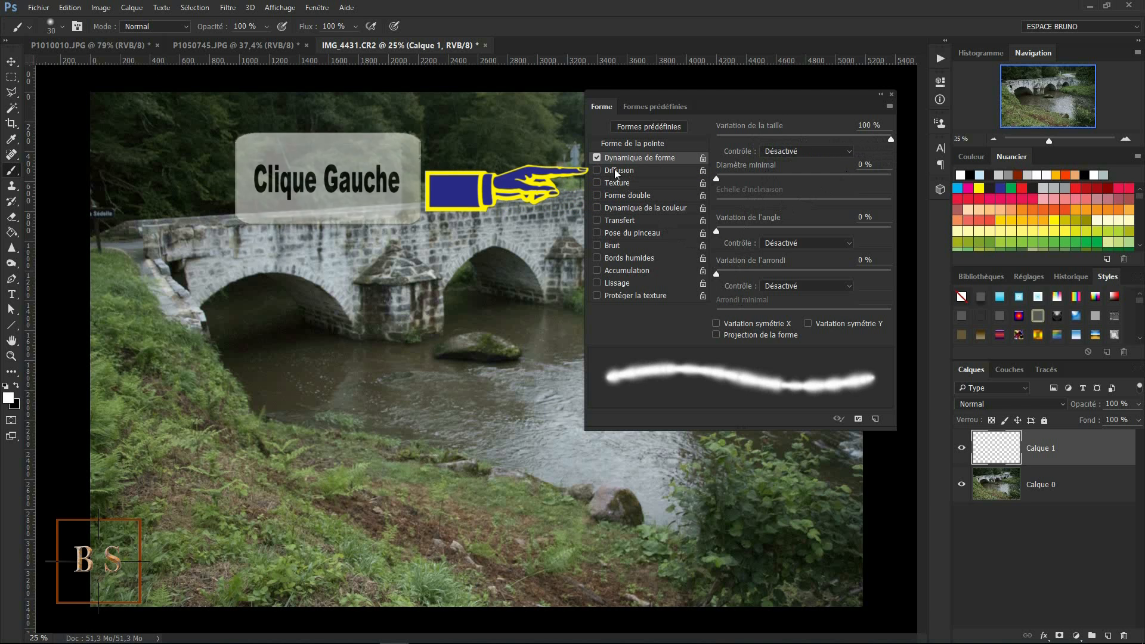
pyautogui.click(613, 170)
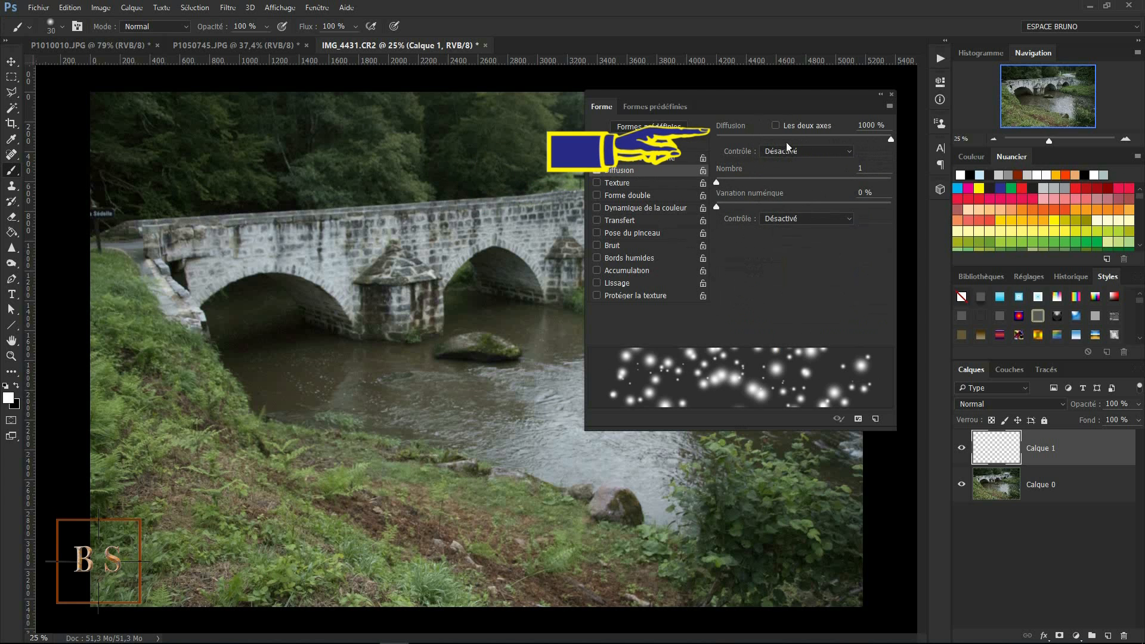
pyautogui.moveTo(885, 138)
pyautogui.mouseDown()
pyautogui.moveTo(707, 145)
pyautogui.moveTo(897, 144)
pyautogui.mouseUp()
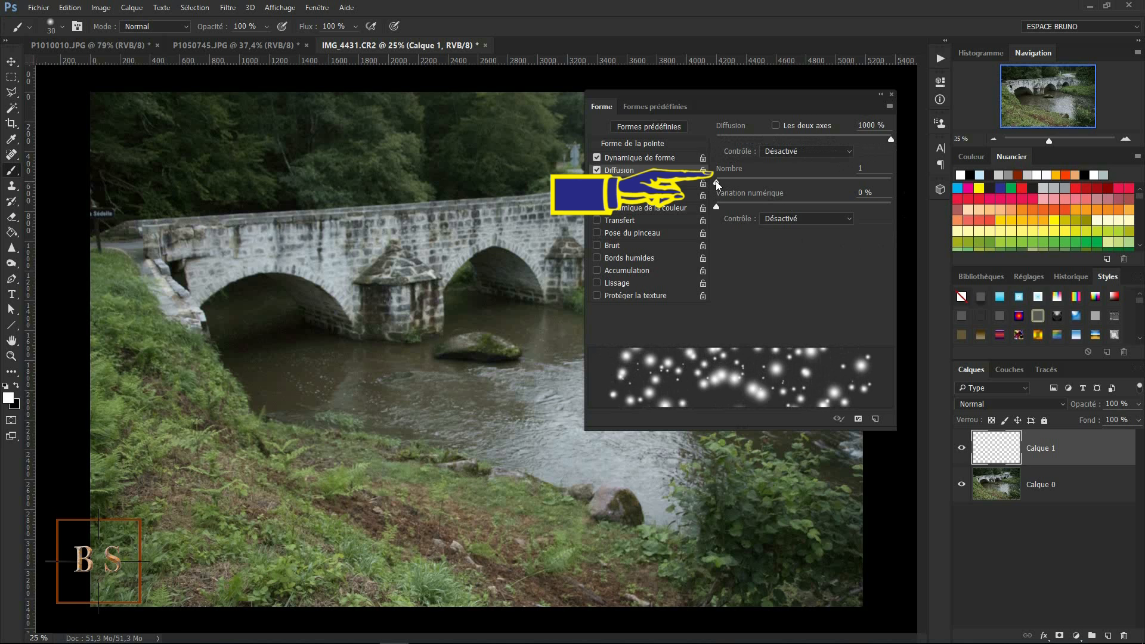
pyautogui.moveTo(717, 181); pyautogui.dragTo(727, 181)
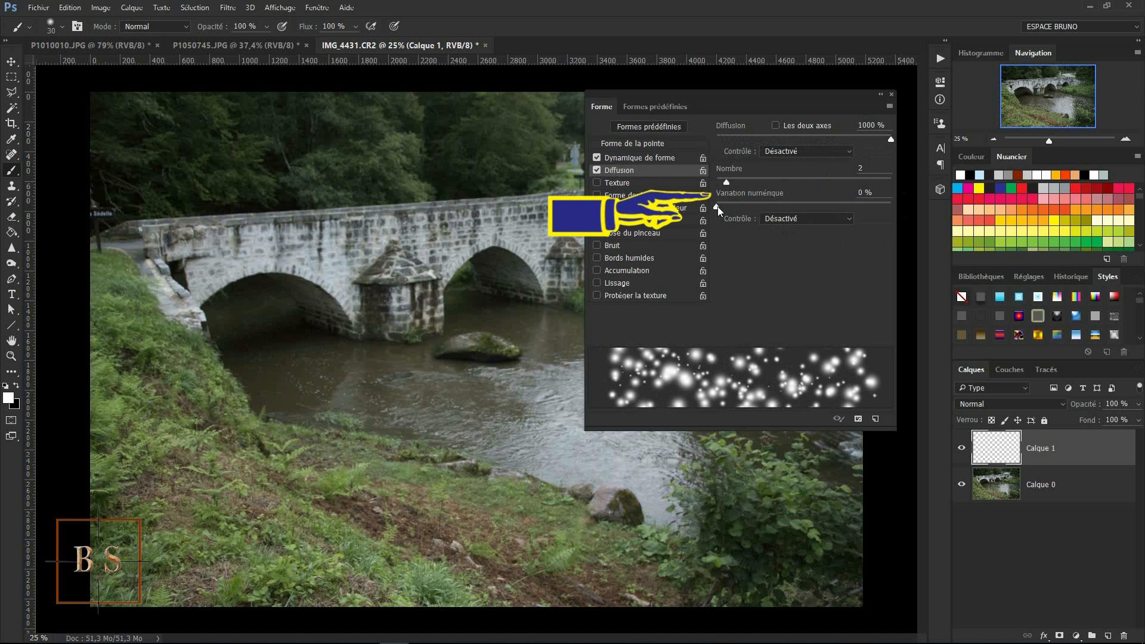
pyautogui.click(891, 94)
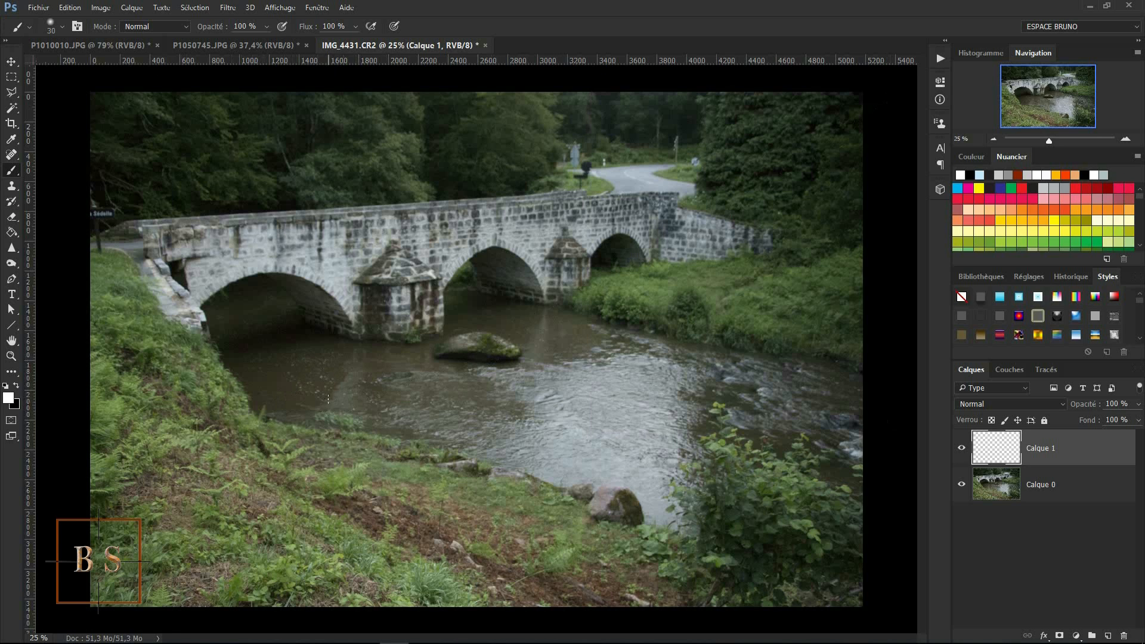
# Paint test strokes of scattered dots across the river with the brush at 30 px and 198 px, and undo them.
pyautogui.moveTo(299, 401); pyautogui.dragTo(490, 434)
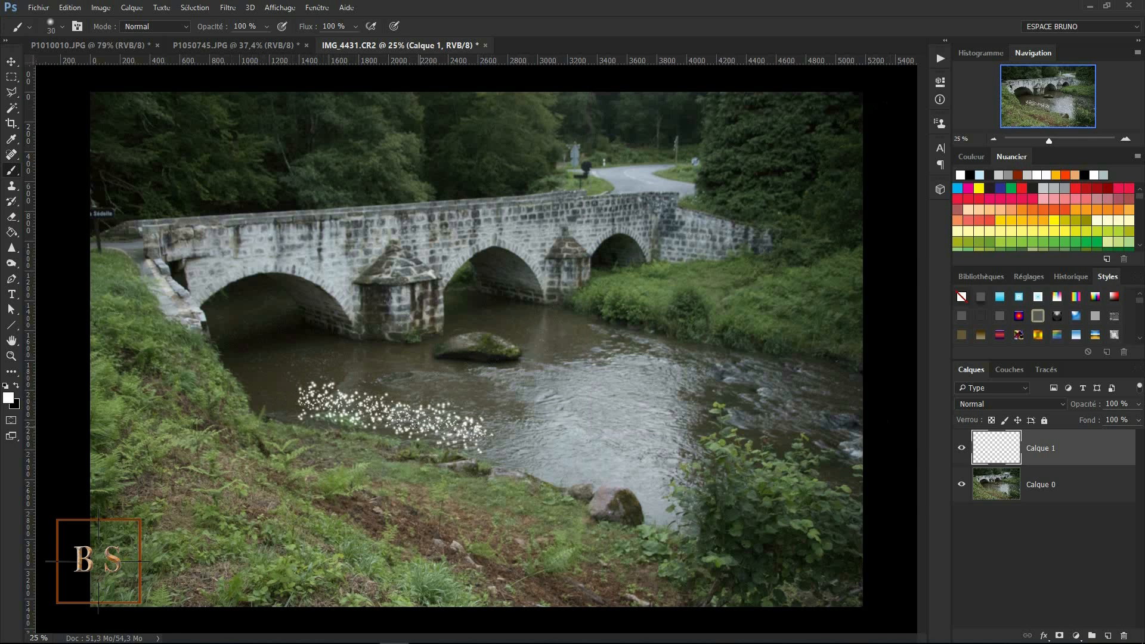
pyautogui.keyDown('alt'); pyautogui.rightClick(408, 418); pyautogui.keyUp('alt')
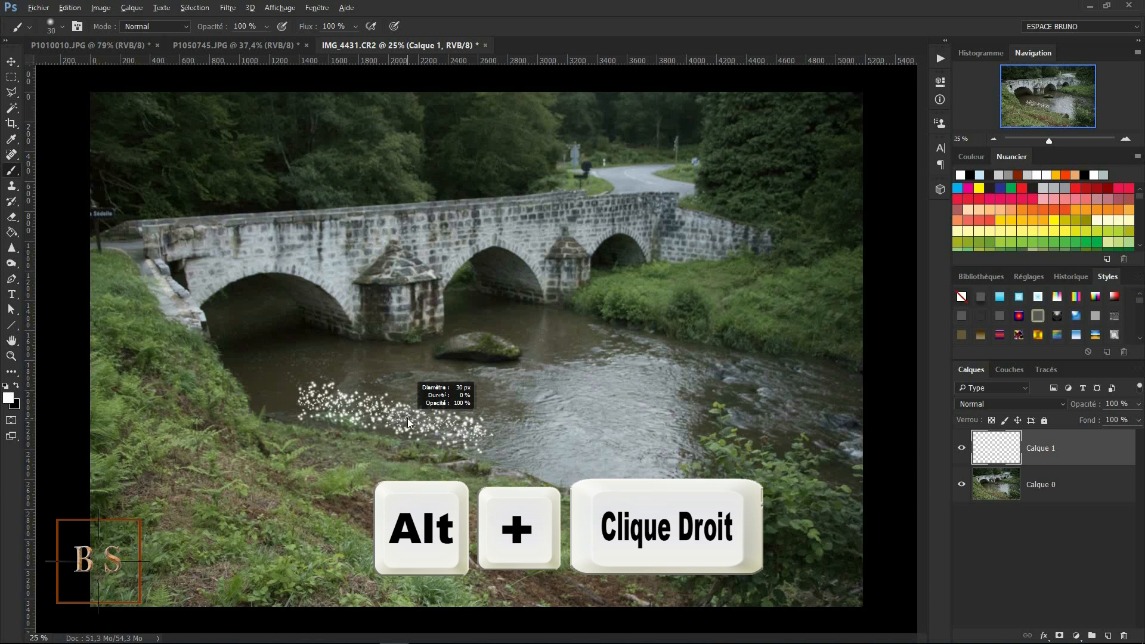
pyautogui.moveTo(409, 418)
pyautogui.mouseDown()
pyautogui.moveTo(484, 434)
pyautogui.moveTo(573, 525)
pyautogui.moveTo(638, 495)
pyautogui.mouseUp()
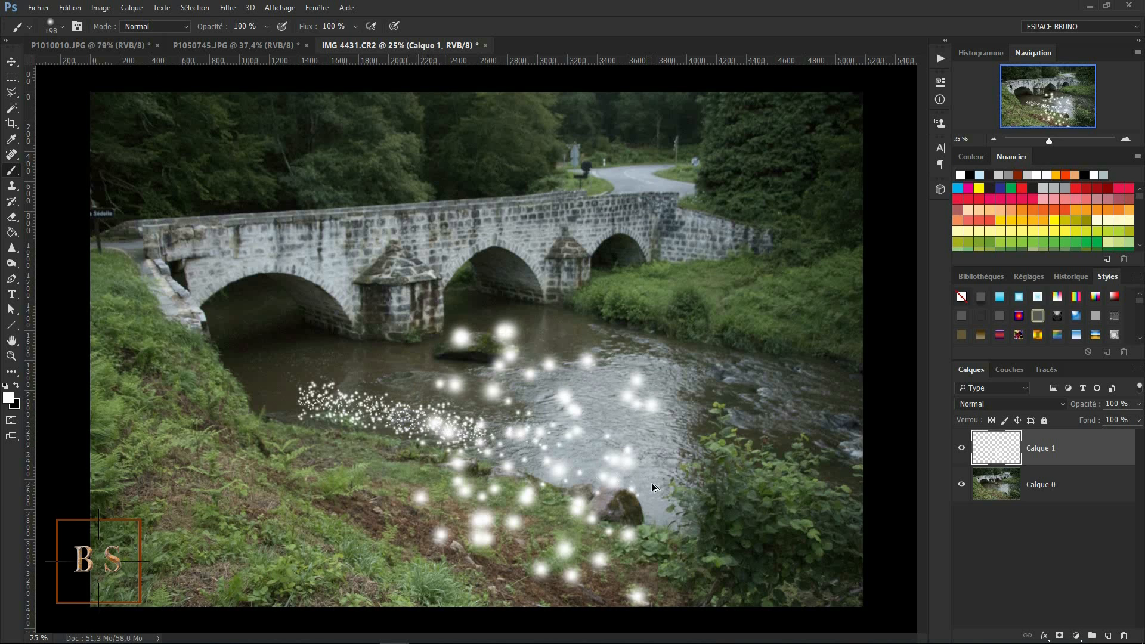
pyautogui.hotkey('ctrl', 'alt', 'z')
pyautogui.hotkey('ctrl', 'alt', 'z')
# Paint scattered white dots over the river and its banks with a 62 px brush, adding larger dots at 334 px.
pyautogui.moveTo(450, 418); pyautogui.dragTo(440, 420)
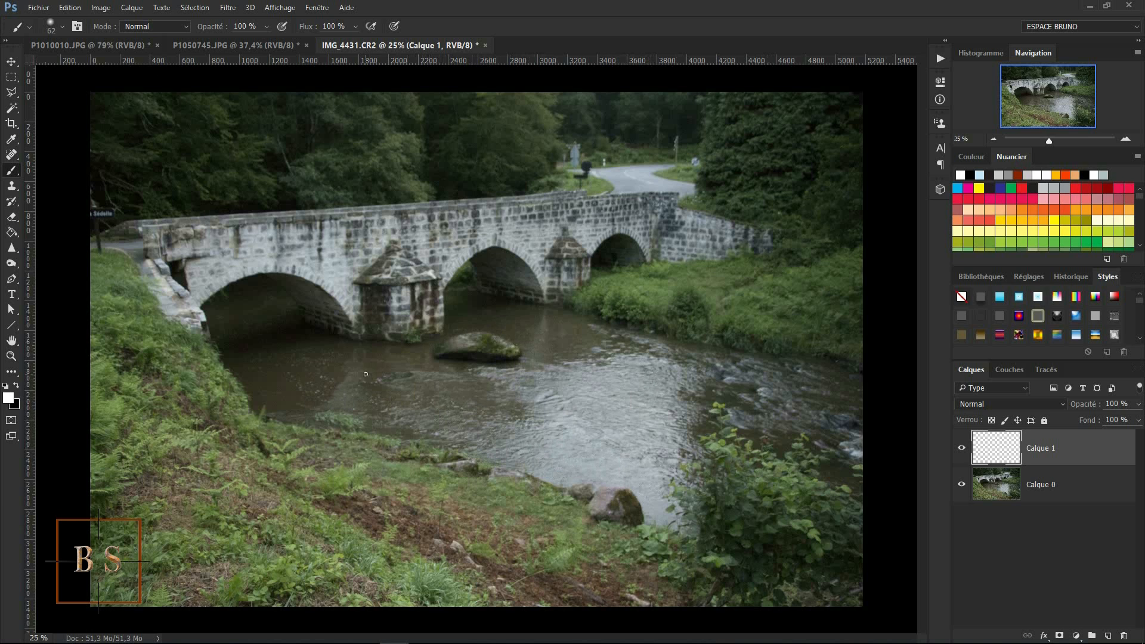
pyautogui.moveTo(234, 362)
pyautogui.mouseDown()
pyautogui.moveTo(281, 380)
pyautogui.moveTo(396, 378)
pyautogui.moveTo(481, 360)
pyautogui.moveTo(490, 319)
pyautogui.moveTo(512, 304)
pyautogui.moveTo(553, 352)
pyautogui.moveTo(648, 360)
pyautogui.moveTo(650, 376)
pyautogui.moveTo(774, 399)
pyautogui.moveTo(857, 384)
pyautogui.mouseUp()
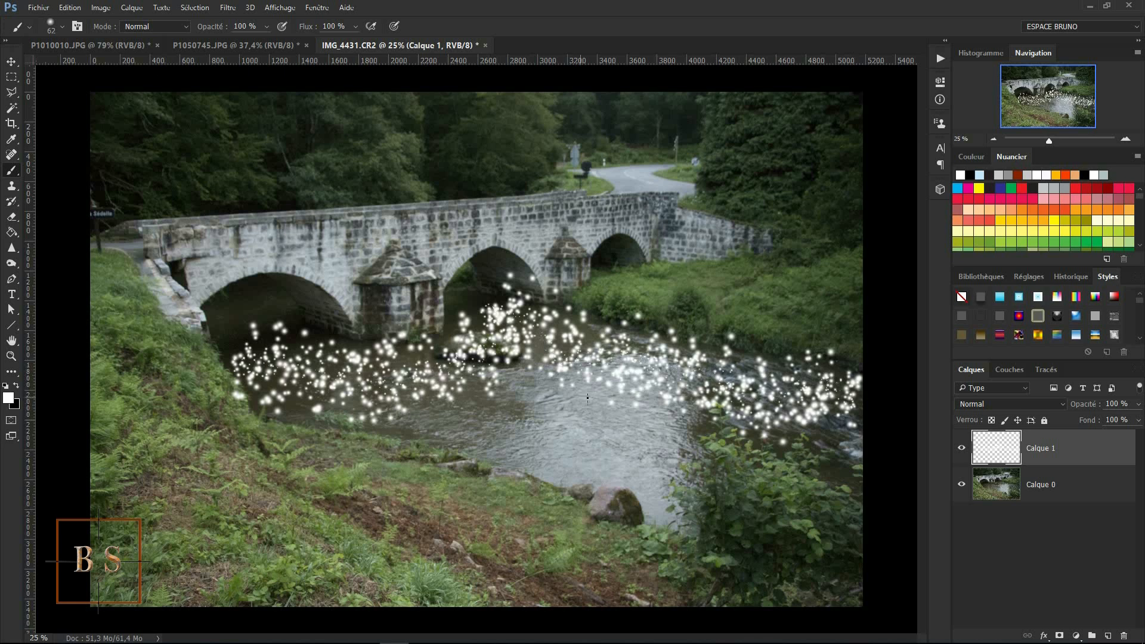
pyautogui.moveTo(492, 413)
pyautogui.mouseDown()
pyautogui.moveTo(480, 441)
pyautogui.moveTo(698, 483)
pyautogui.moveTo(822, 527)
pyautogui.mouseUp()
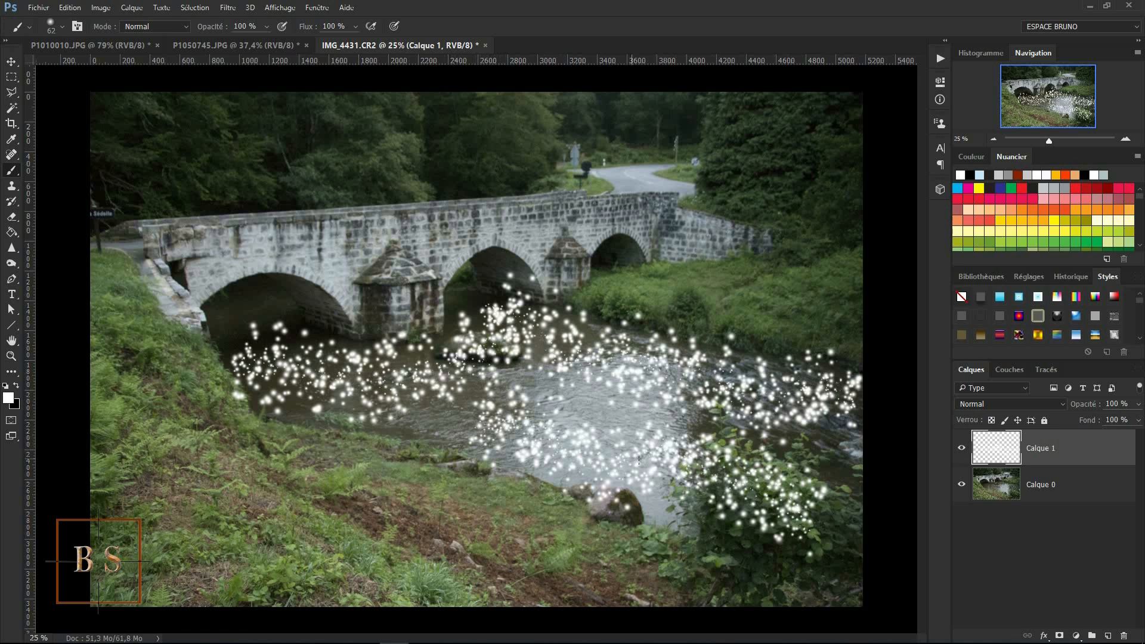
pyautogui.moveTo(477, 334)
pyautogui.mouseDown()
pyautogui.moveTo(456, 423)
pyautogui.moveTo(656, 417)
pyautogui.moveTo(817, 478)
pyautogui.mouseUp()
pyautogui.moveTo(453, 477)
pyautogui.mouseDown()
pyautogui.moveTo(334, 358)
pyautogui.moveTo(269, 334)
pyautogui.mouseUp()
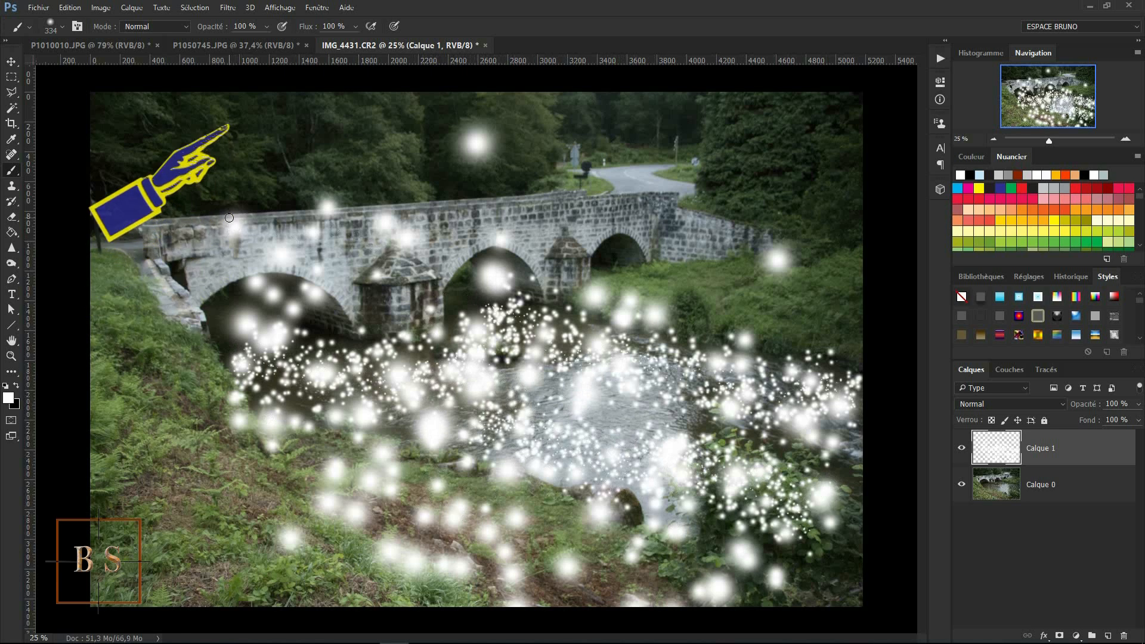
# Apply a Gaussian blur with a radius of 135,9 pixels to the painted dots on Calque 1.
pyautogui.click(227, 9)
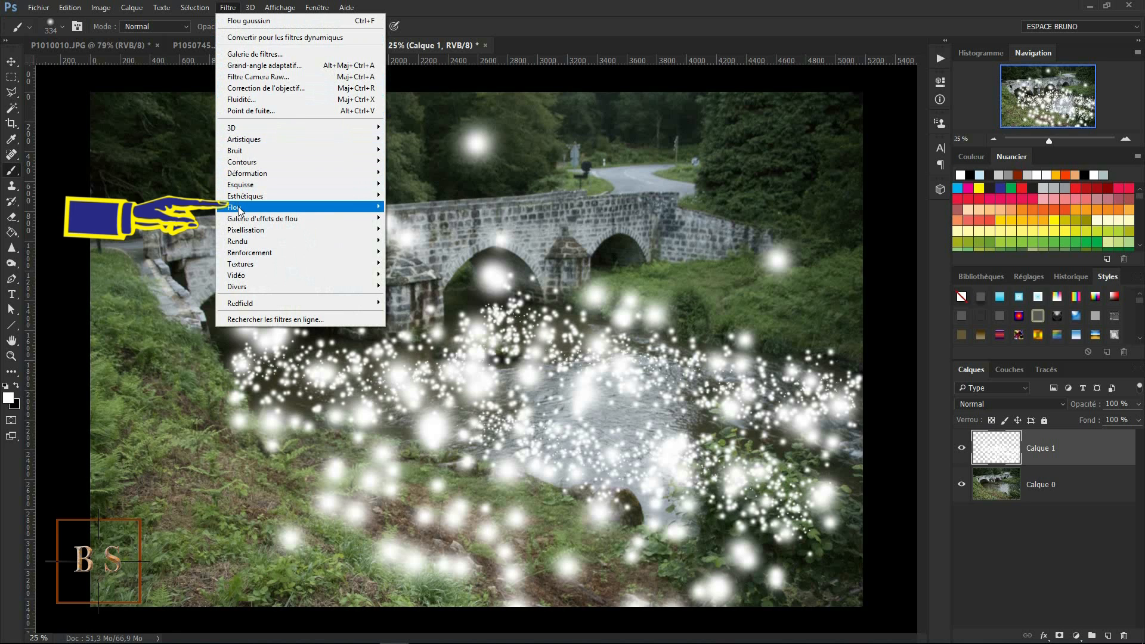
pyautogui.moveTo(239, 209)
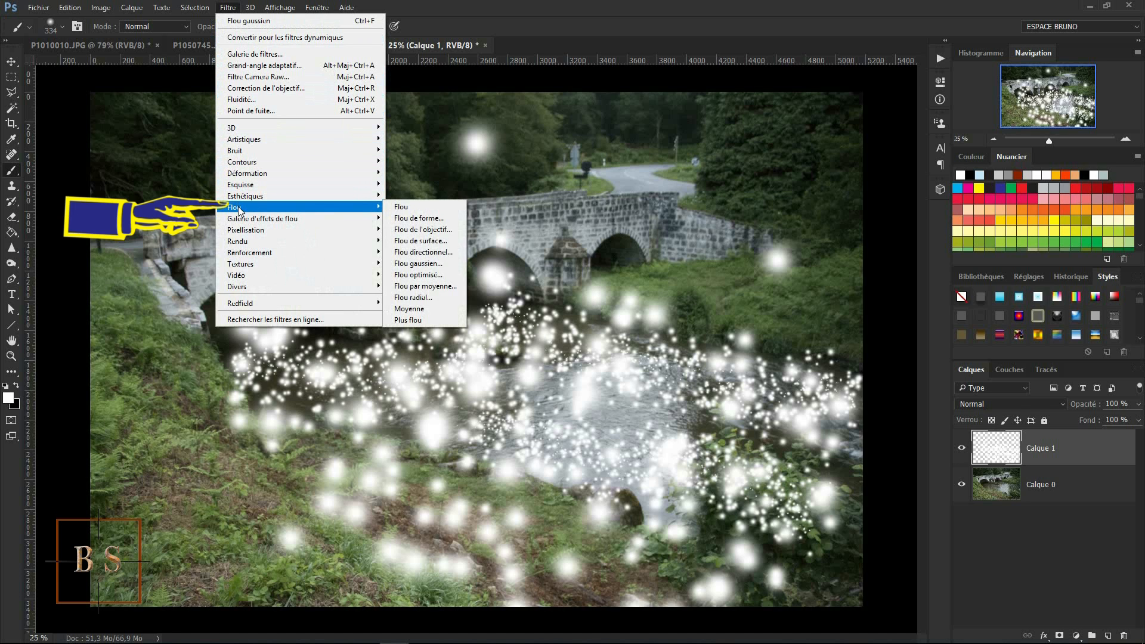
pyautogui.click(408, 267)
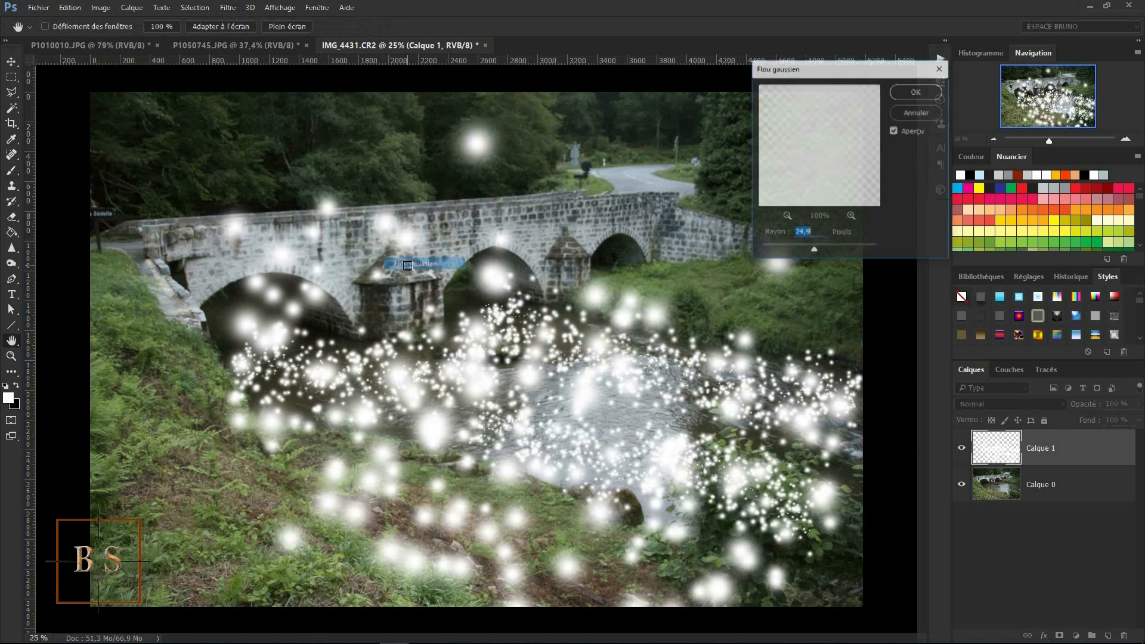
pyautogui.moveTo(808, 251); pyautogui.dragTo(759, 248)
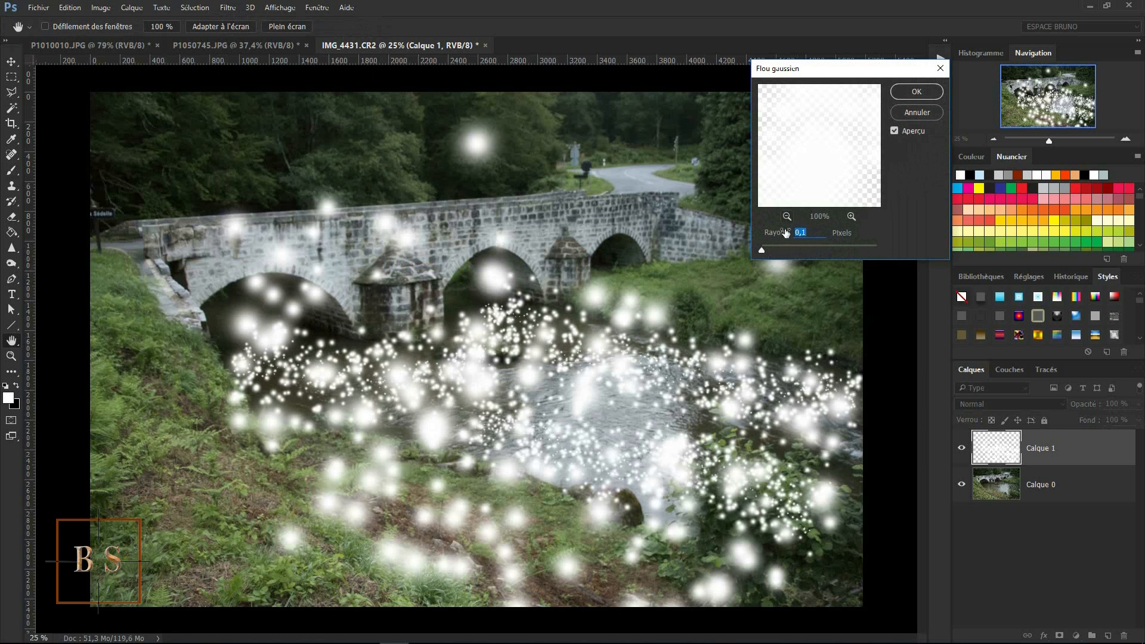
pyautogui.moveTo(763, 251); pyautogui.dragTo(814, 250)
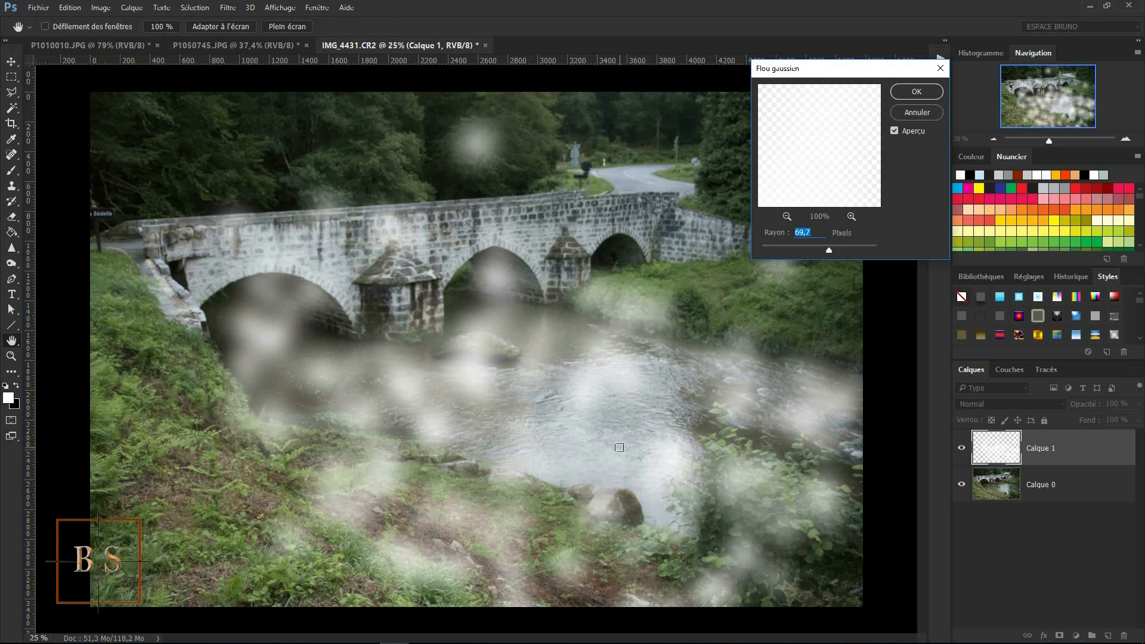
pyautogui.moveTo(830, 253); pyautogui.dragTo(850, 257)
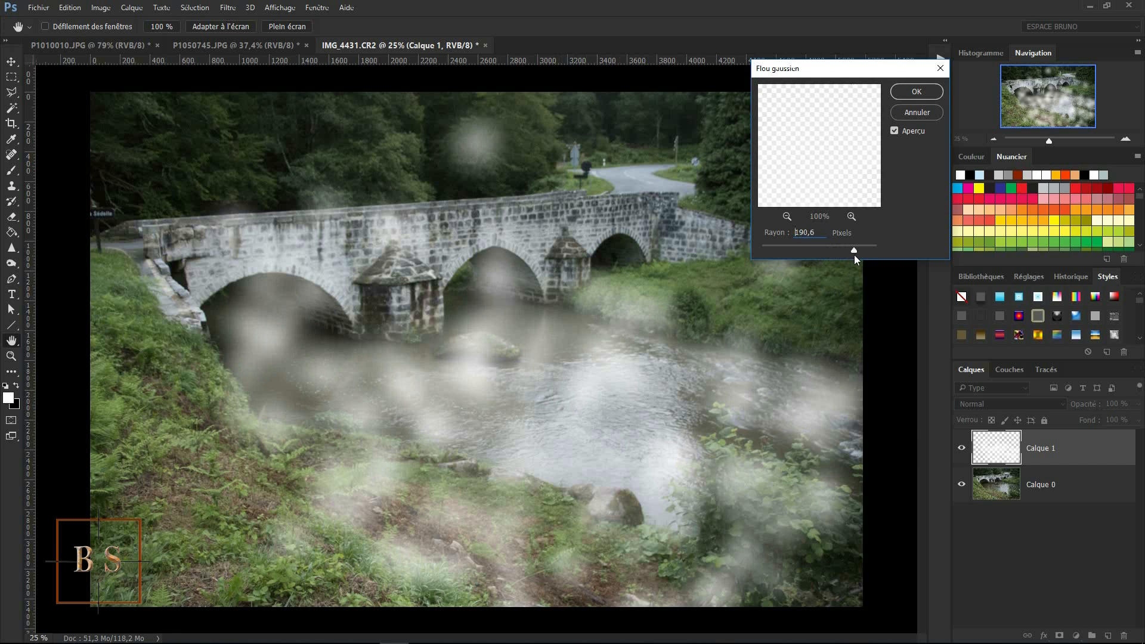
pyautogui.moveTo(845, 252); pyautogui.dragTo(843, 249)
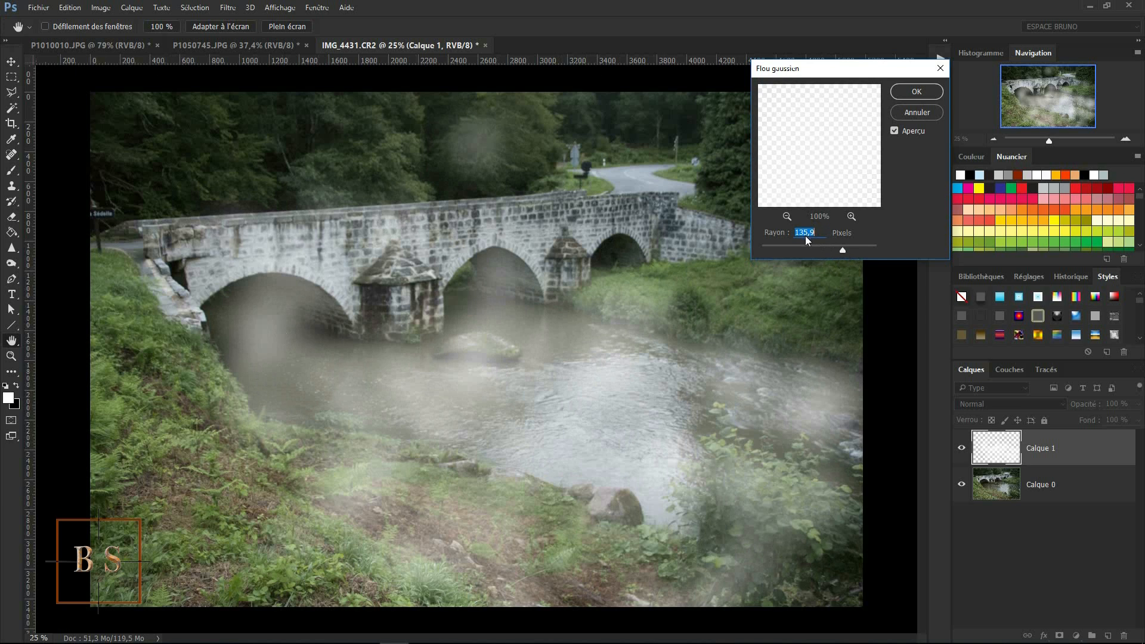
pyautogui.click(910, 93)
# Add a layer mask to Calque 1 and make the mask active for painting with the Brush tool.
pyautogui.press('b')
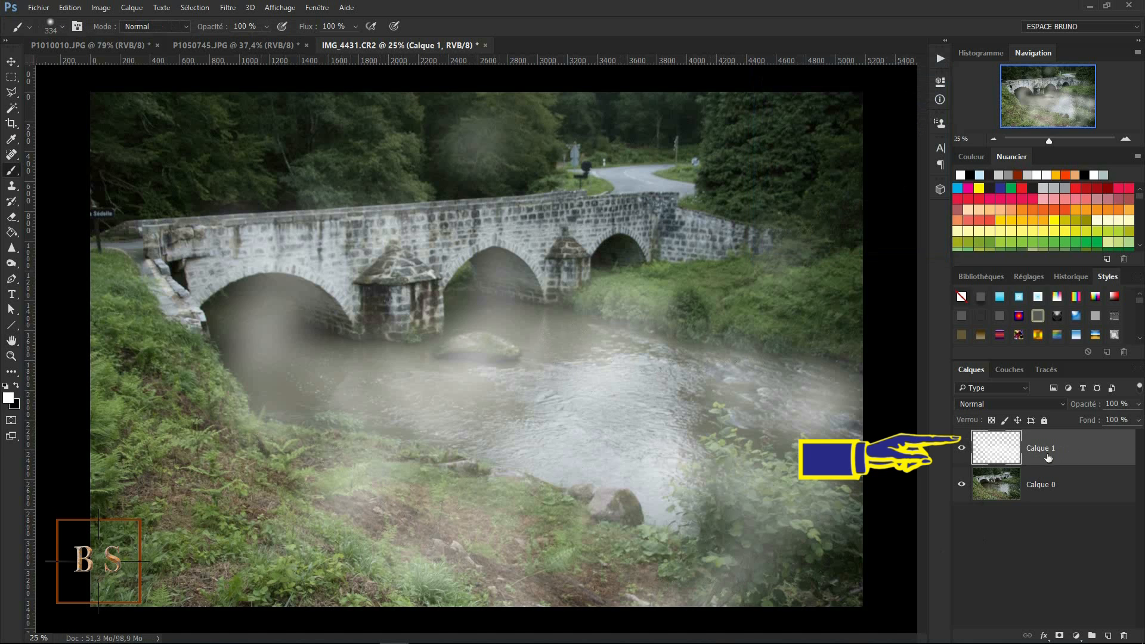
pyautogui.click(1114, 457)
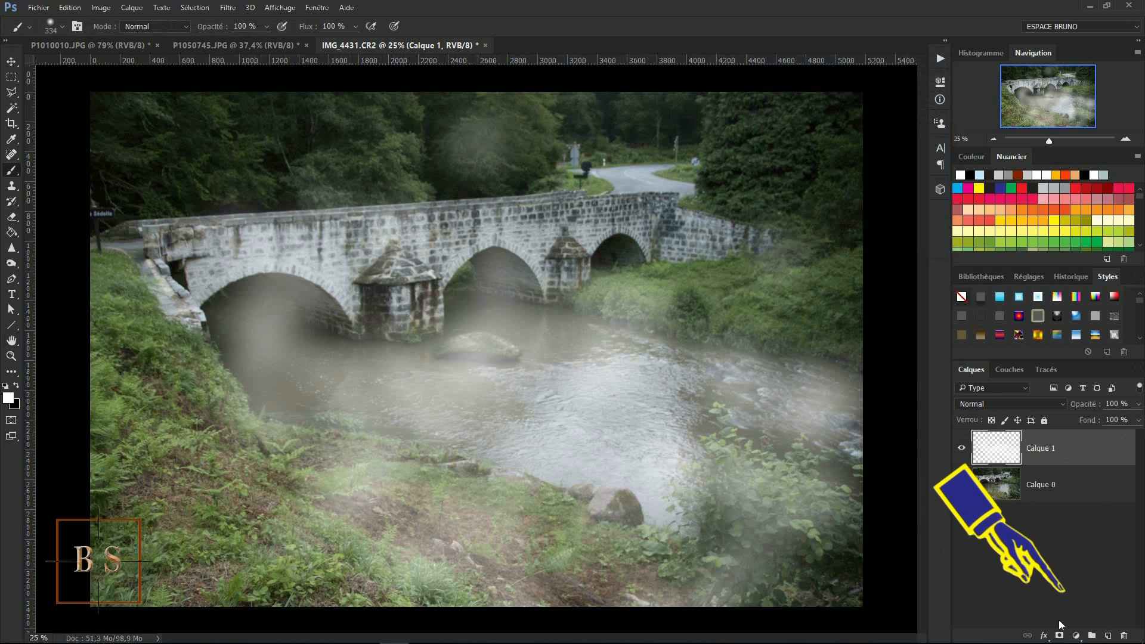
pyautogui.click(1060, 637)
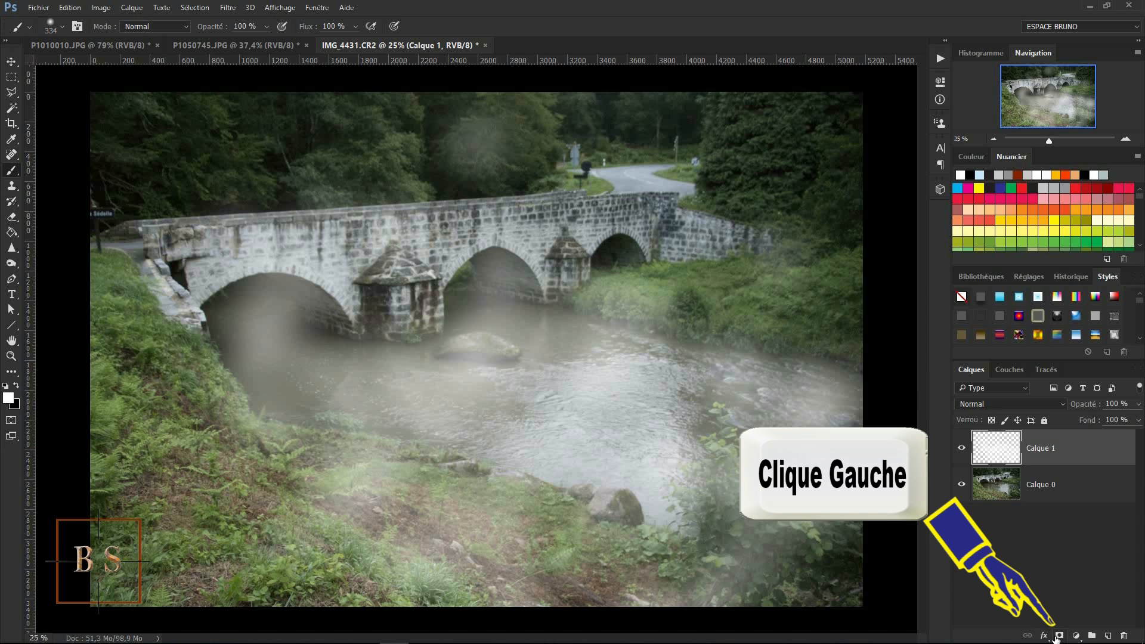
pyautogui.click(1060, 637)
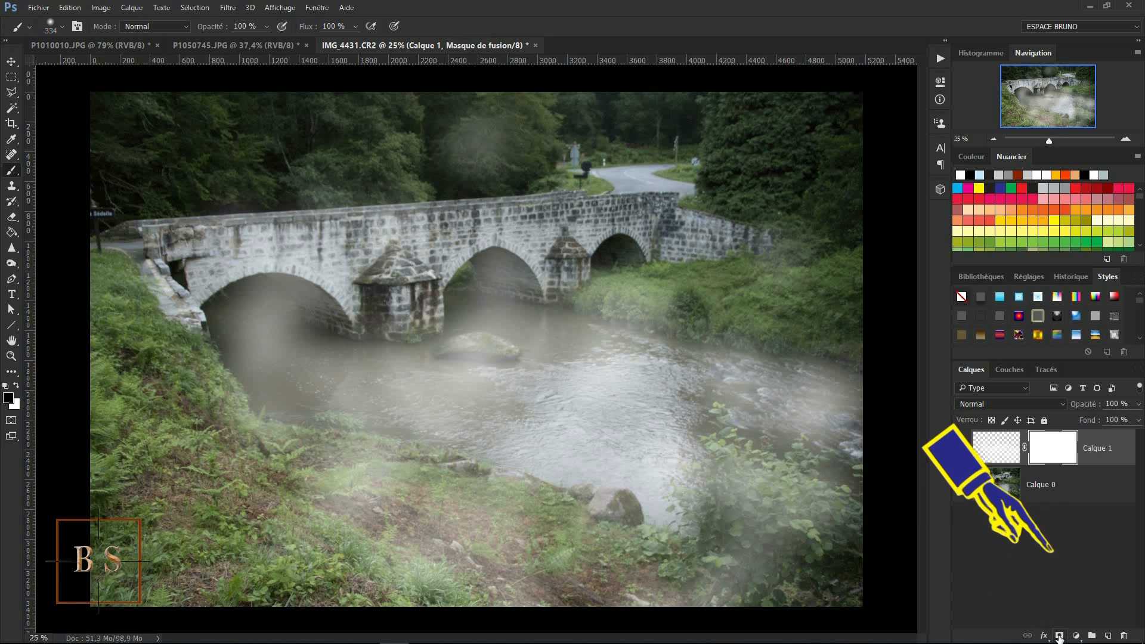
pyautogui.click(1050, 449)
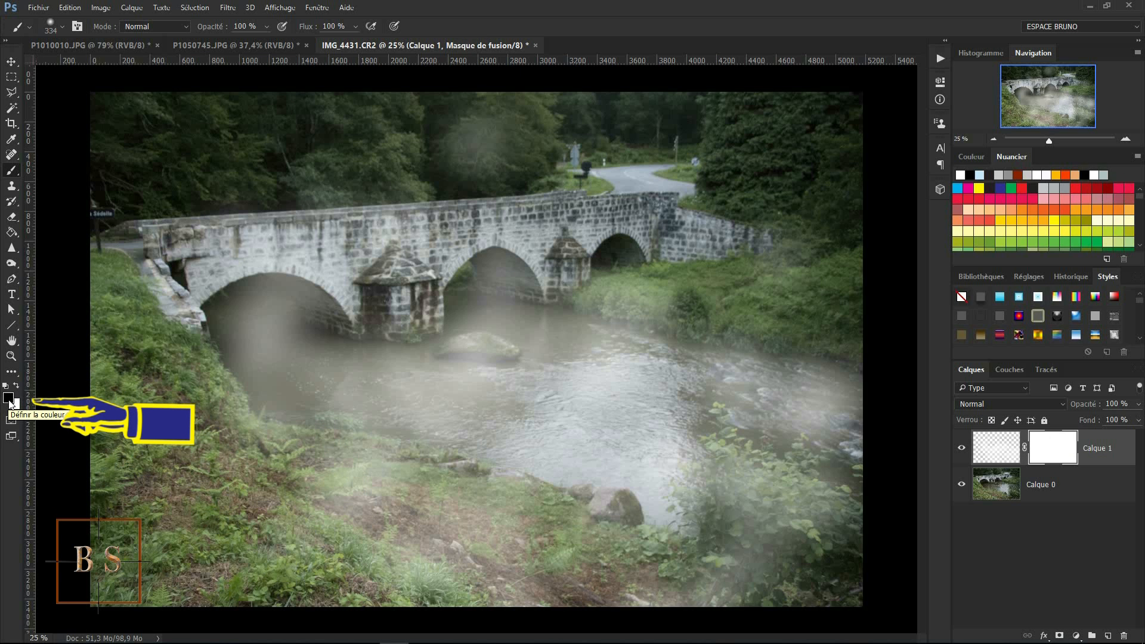
# Set the Brush tool to 439 px and paint a first black spot on Calque 1's mask over the foreground grassy bank.
pyautogui.rightClick(14, 171)
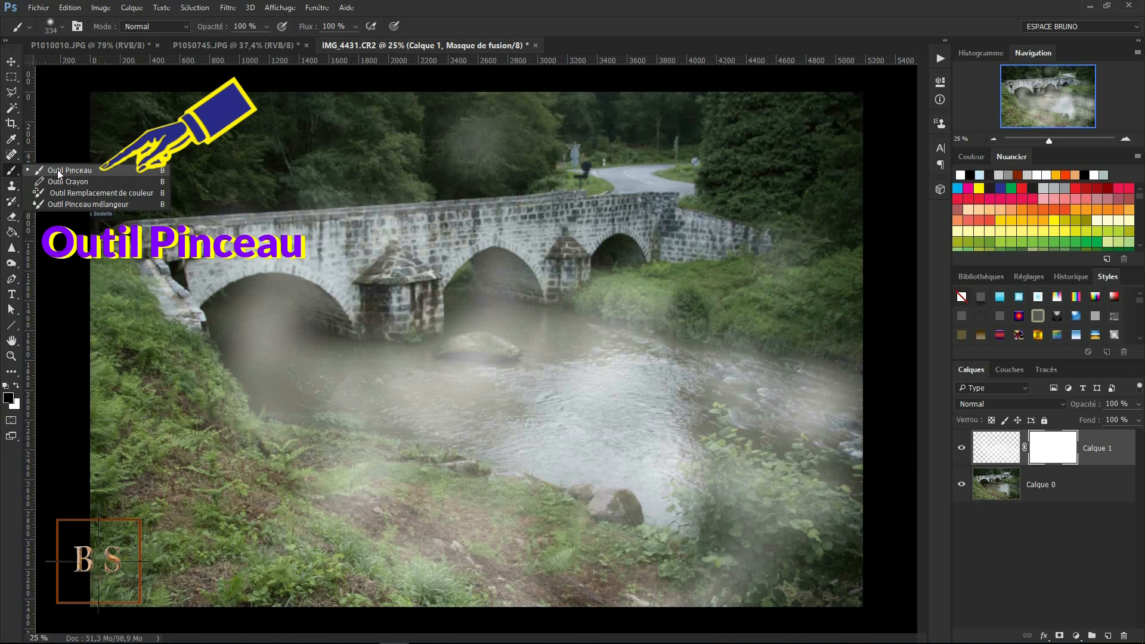
pyautogui.click(58, 170)
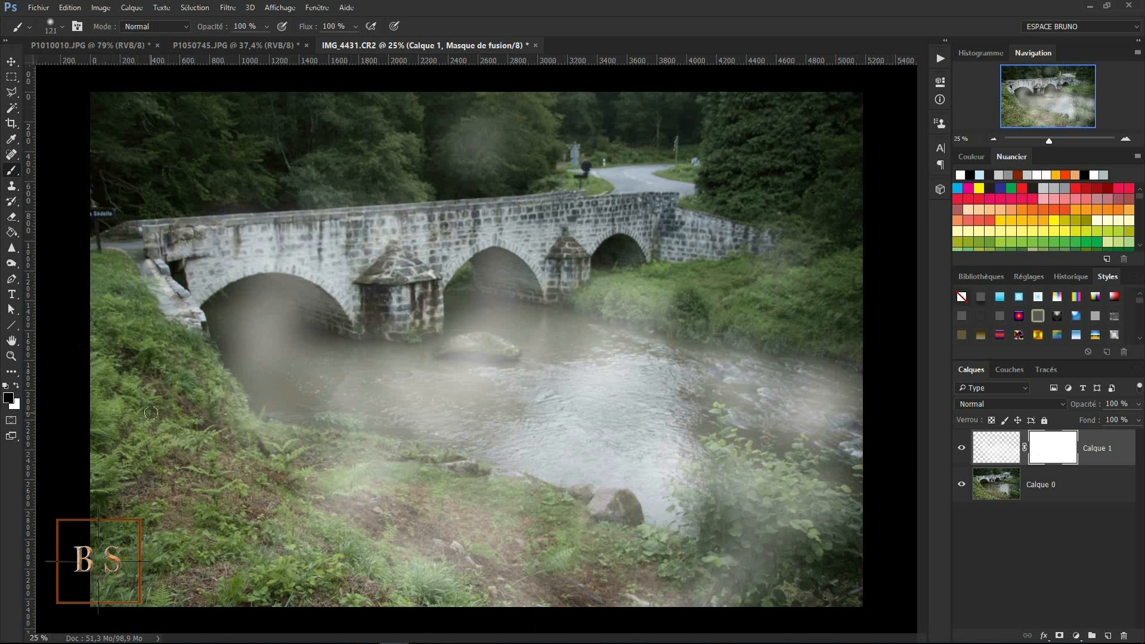
pyautogui.rightClick(297, 467)
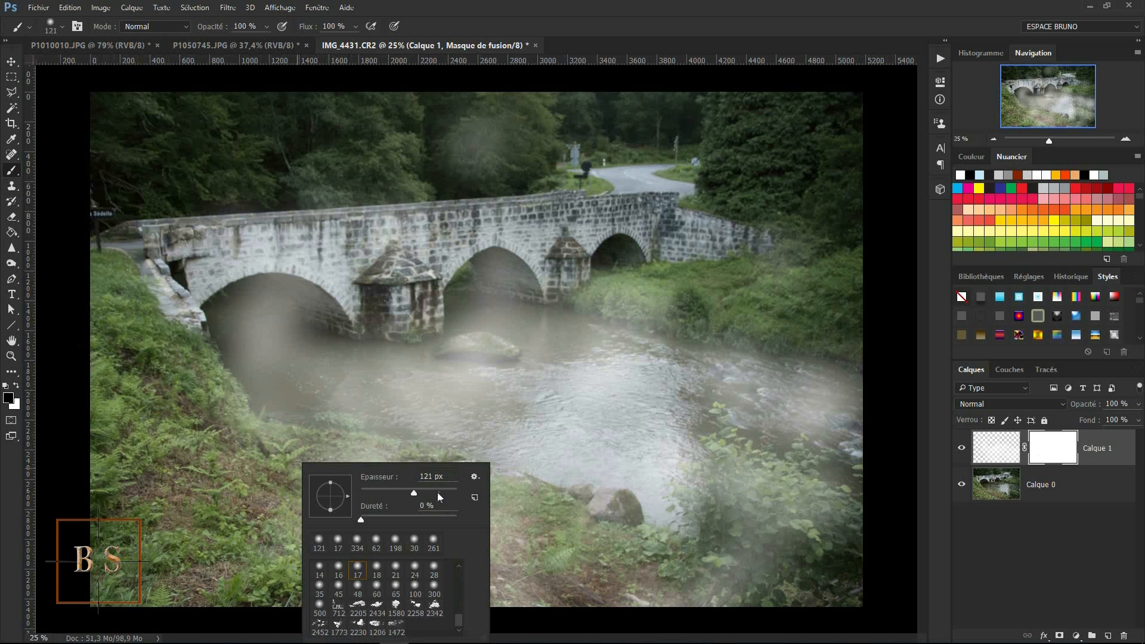
pyautogui.moveTo(438, 490); pyautogui.dragTo(445, 489)
pyautogui.click(251, 501)
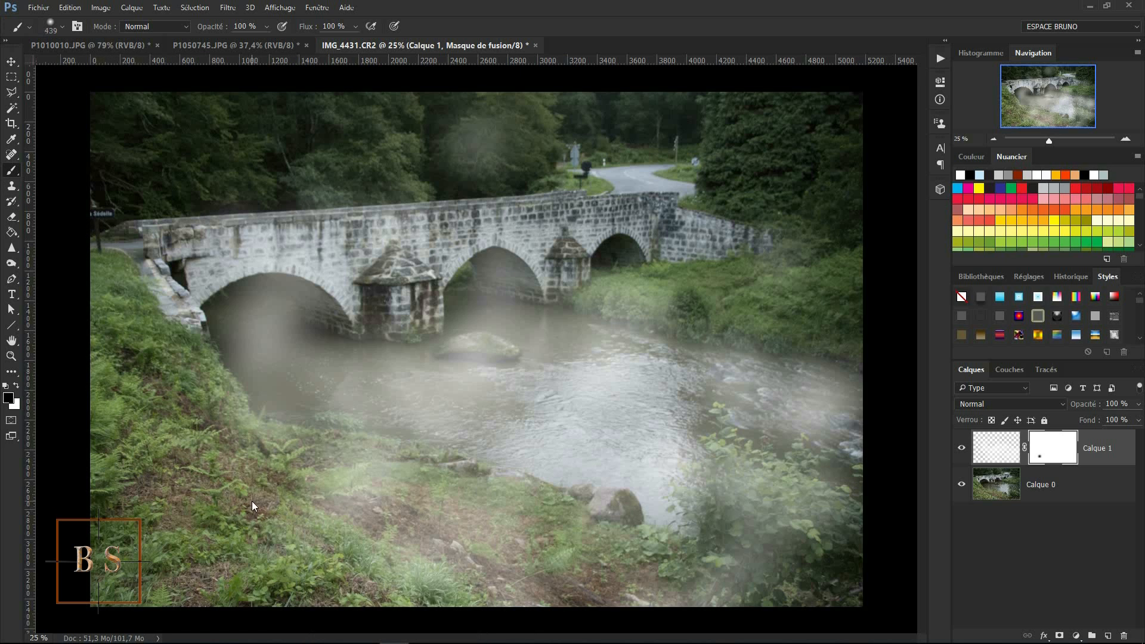
# Try masking the mist over the foreground bank with a black stroke at 100 % opacity, and undo that stroke.
pyautogui.moveTo(262, 501)
pyautogui.mouseDown()
pyautogui.moveTo(336, 505)
pyautogui.moveTo(358, 472)
pyautogui.moveTo(346, 462)
pyautogui.moveTo(310, 554)
pyautogui.moveTo(332, 585)
pyautogui.moveTo(459, 575)
pyautogui.moveTo(632, 602)
pyautogui.mouseUp()
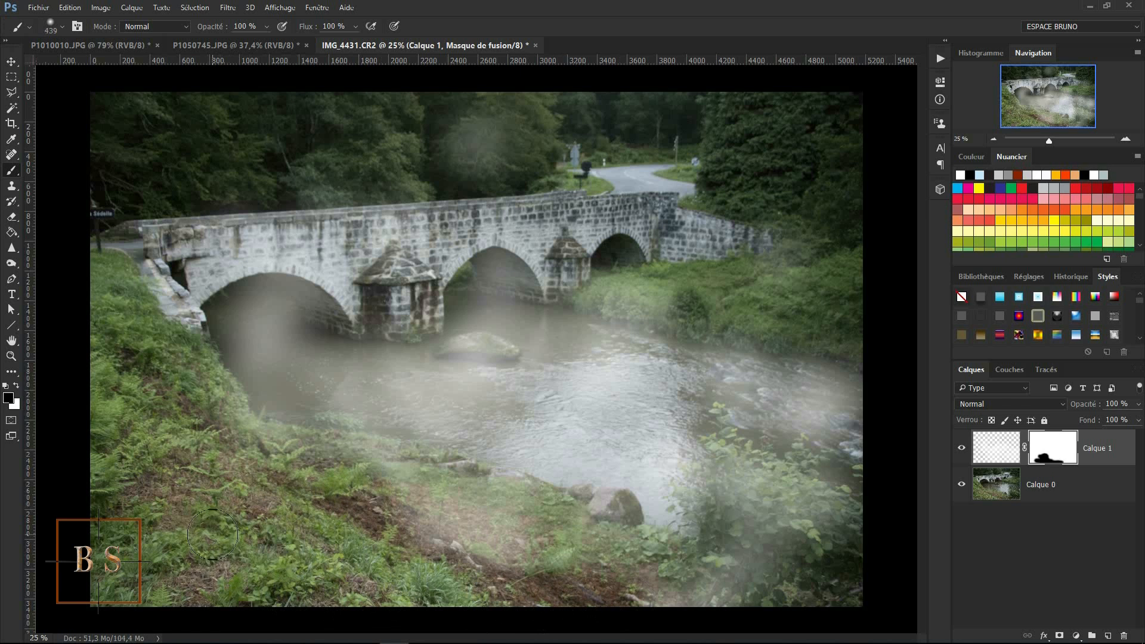
pyautogui.hotkey('ctrl', 'z')
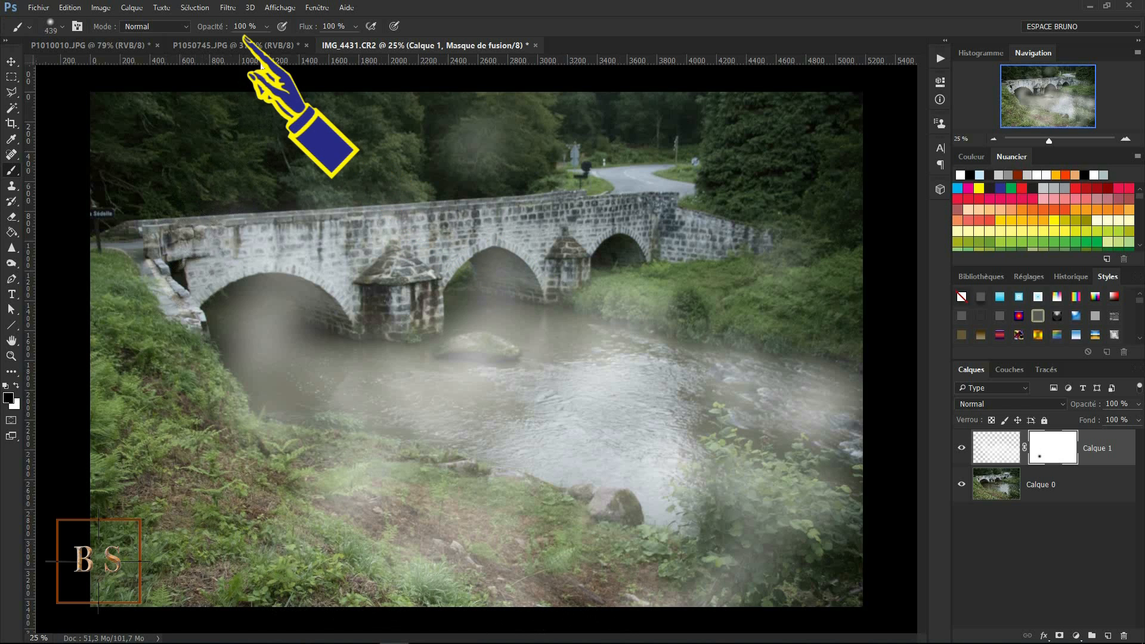
# Set the brush opacity to 50 % and paint black on the mask over the foreground bank, bushes and trees behind the bridge.
pyautogui.click(266, 26)
pyautogui.moveTo(262, 40); pyautogui.dragTo(237, 41)
pyautogui.moveTo(257, 528)
pyautogui.mouseDown()
pyautogui.moveTo(349, 489)
pyautogui.moveTo(411, 483)
pyautogui.moveTo(508, 566)
pyautogui.moveTo(286, 549)
pyautogui.moveTo(787, 579)
pyautogui.moveTo(762, 514)
pyautogui.moveTo(809, 513)
pyautogui.moveTo(713, 474)
pyautogui.moveTo(848, 579)
pyautogui.mouseUp()
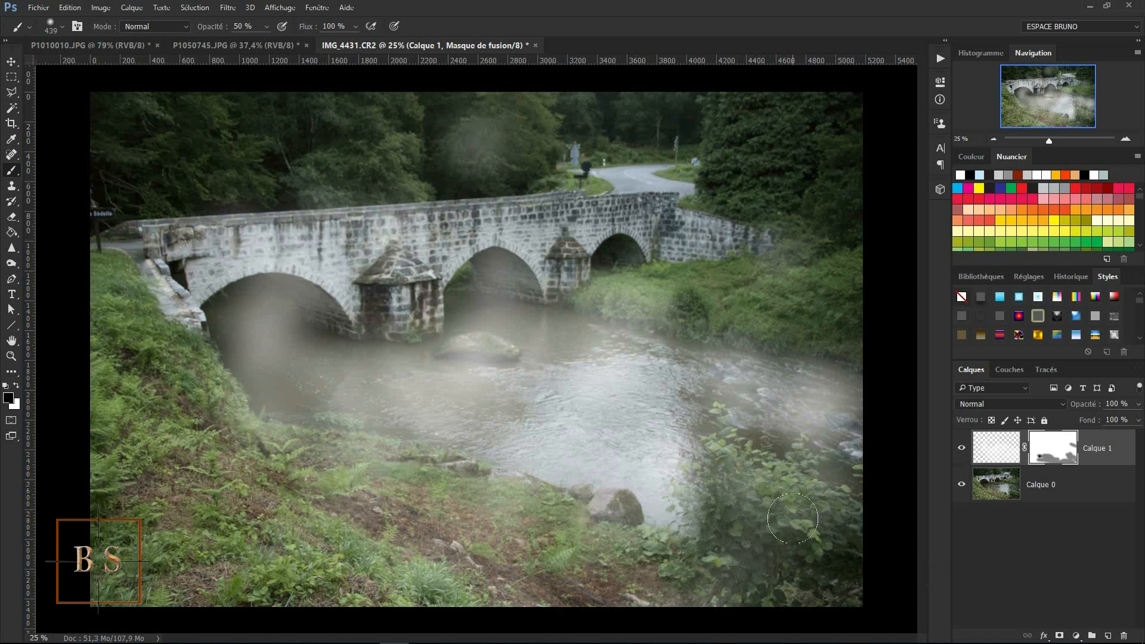
pyautogui.moveTo(525, 128)
pyautogui.mouseDown()
pyautogui.moveTo(473, 141)
pyautogui.moveTo(504, 183)
pyautogui.moveTo(476, 150)
pyautogui.moveTo(436, 158)
pyautogui.mouseUp()
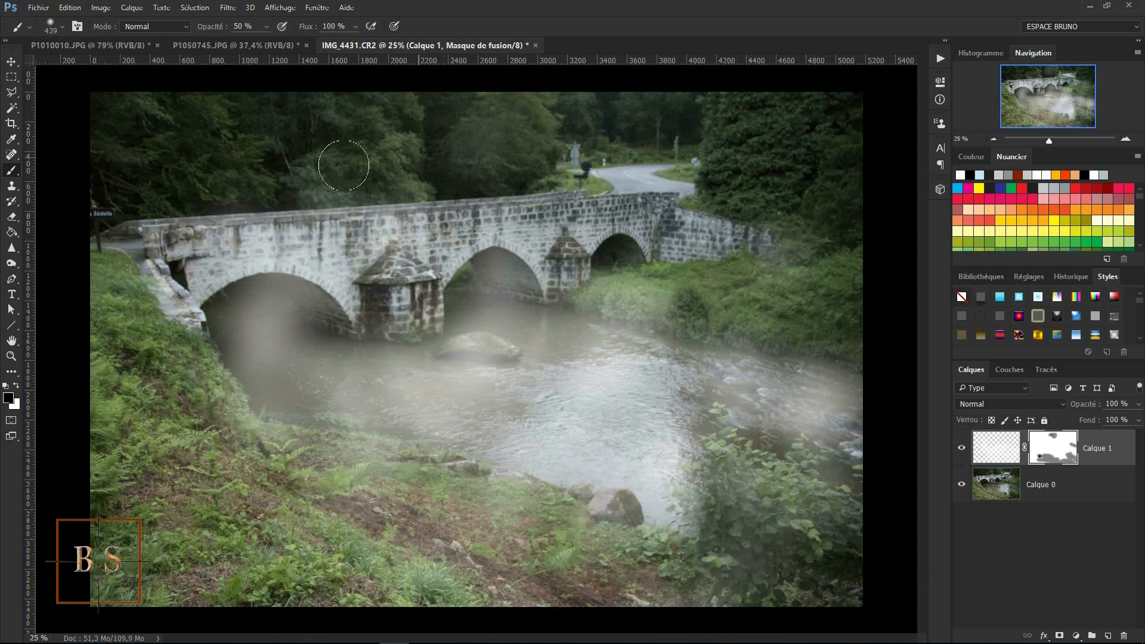
pyautogui.moveTo(273, 475)
pyautogui.mouseDown()
pyautogui.moveTo(474, 489)
pyautogui.moveTo(555, 538)
pyautogui.moveTo(701, 563)
pyautogui.mouseUp()
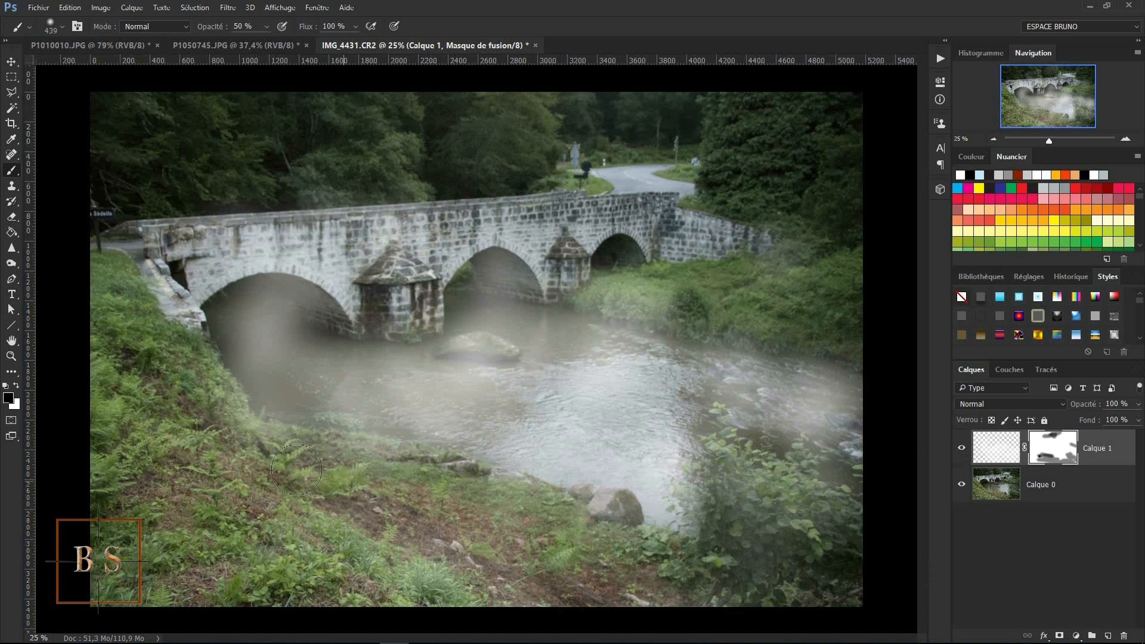
# Hide and show Calque 1 to compare the photo with and without the mist.
pyautogui.click(962, 450)
pyautogui.click(962, 450)
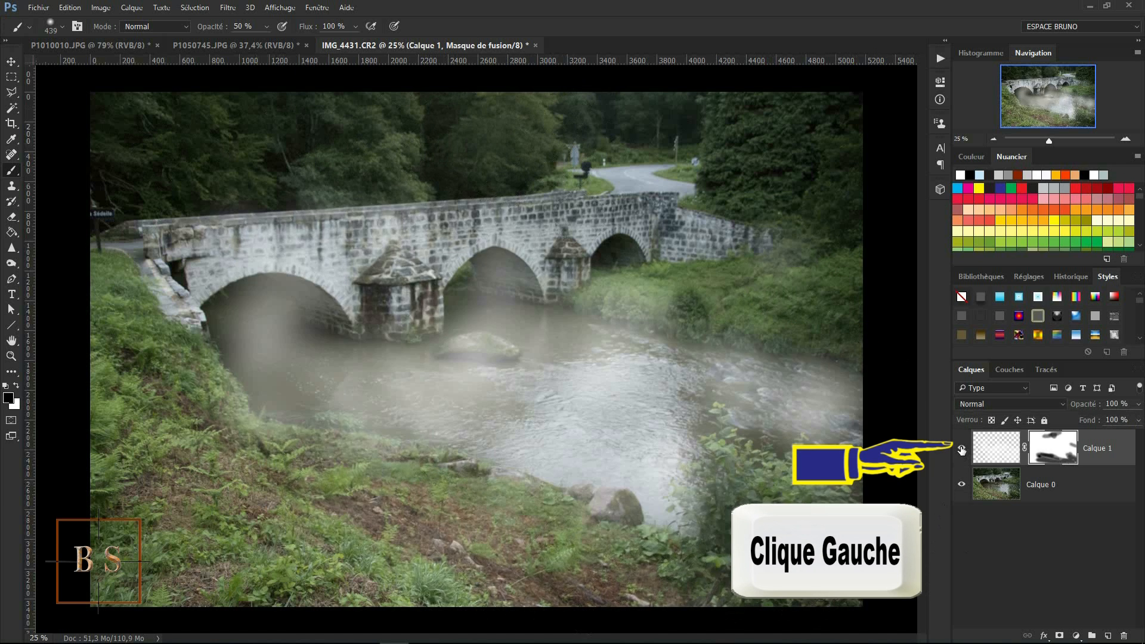